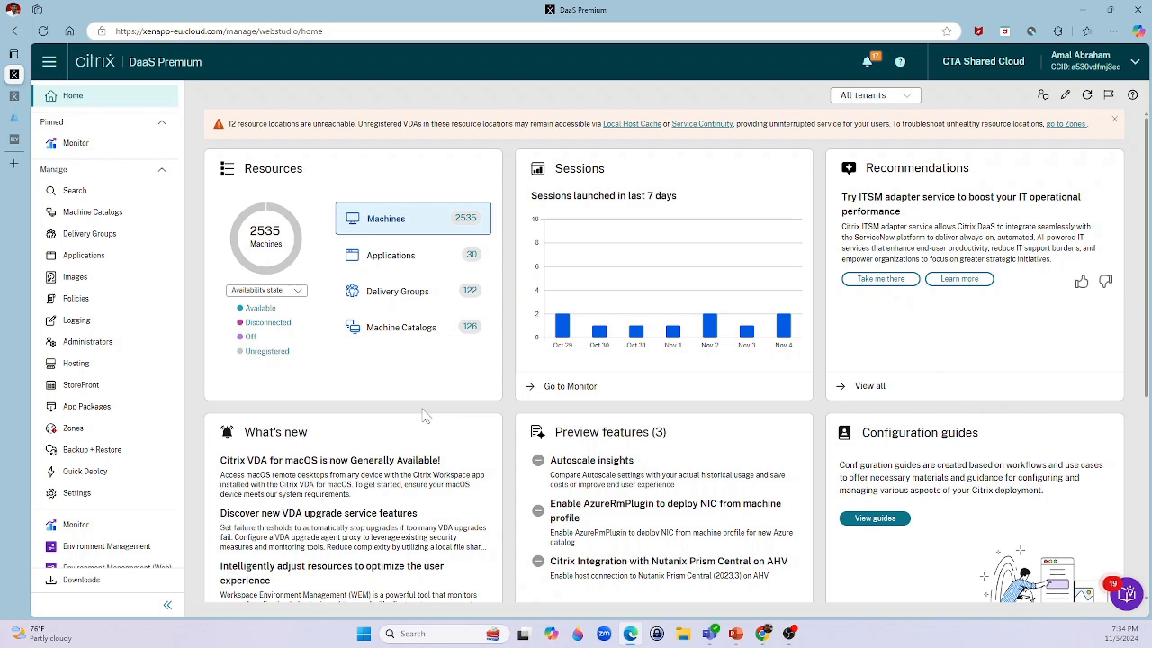
# Start a new alert policy under Monitor, naming it *_CitrixWebhook_Demo with a 'created by' author description.
pyautogui.click(77, 526)
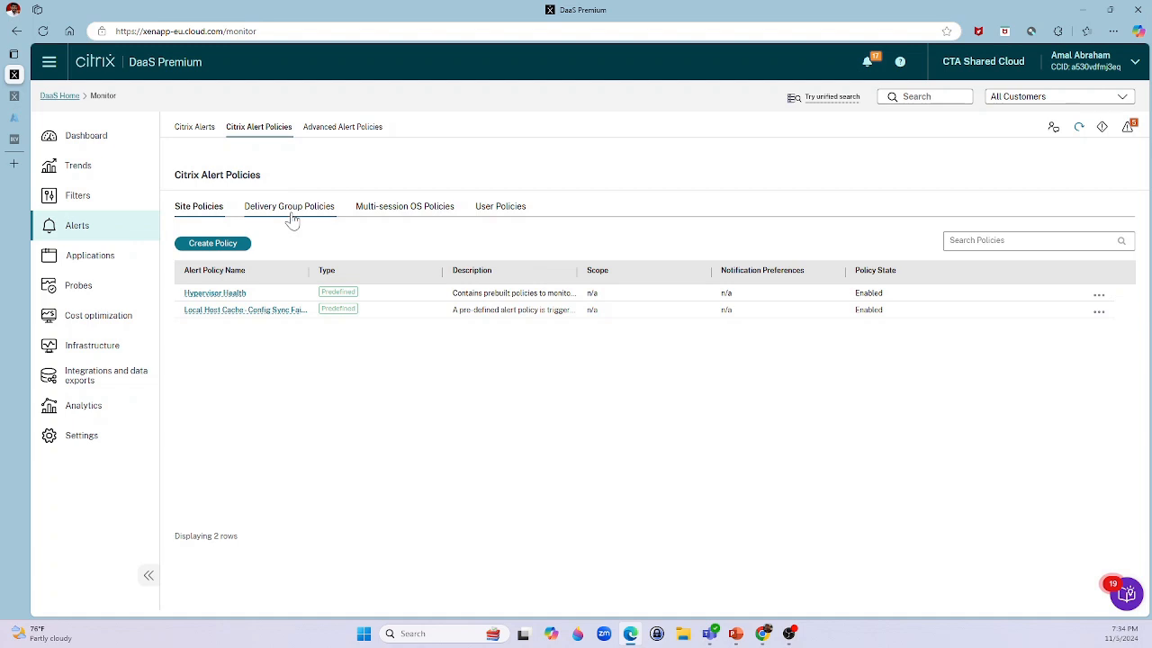
pyautogui.click(221, 244)
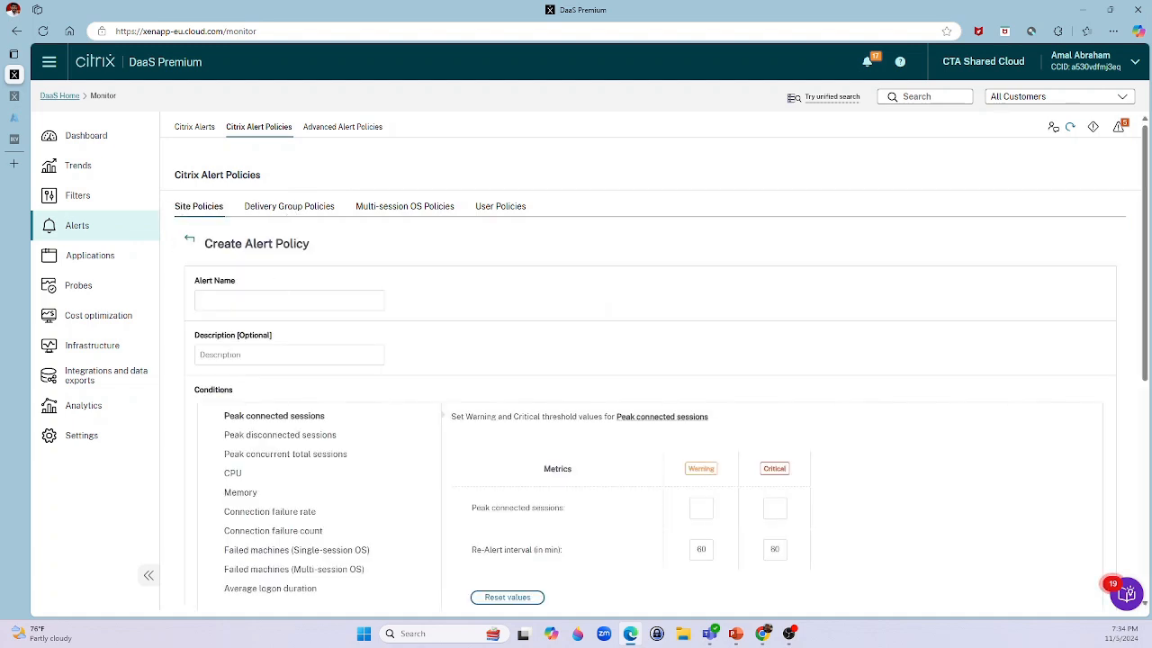
pyautogui.write('Citri')
pyautogui.press('BackSpace')
pyautogui.press('BackSpace')
pyautogui.press('BackSpace')
pyautogui.press('BackSpace')
pyautogui.press('BackSpace')
pyautogui.write('Amal_CitrixWebhook_Demo')
pyautogui.press('Tab')
pyautogui.write('c')
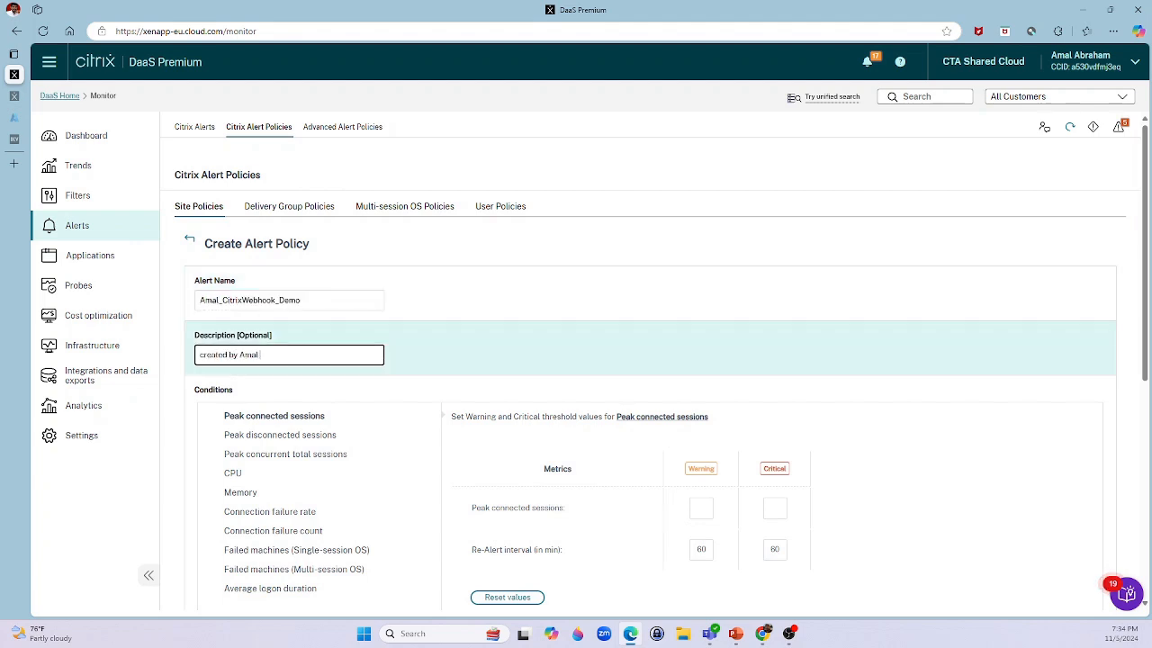
pyautogui.write('reated by Amal Abraham for web')
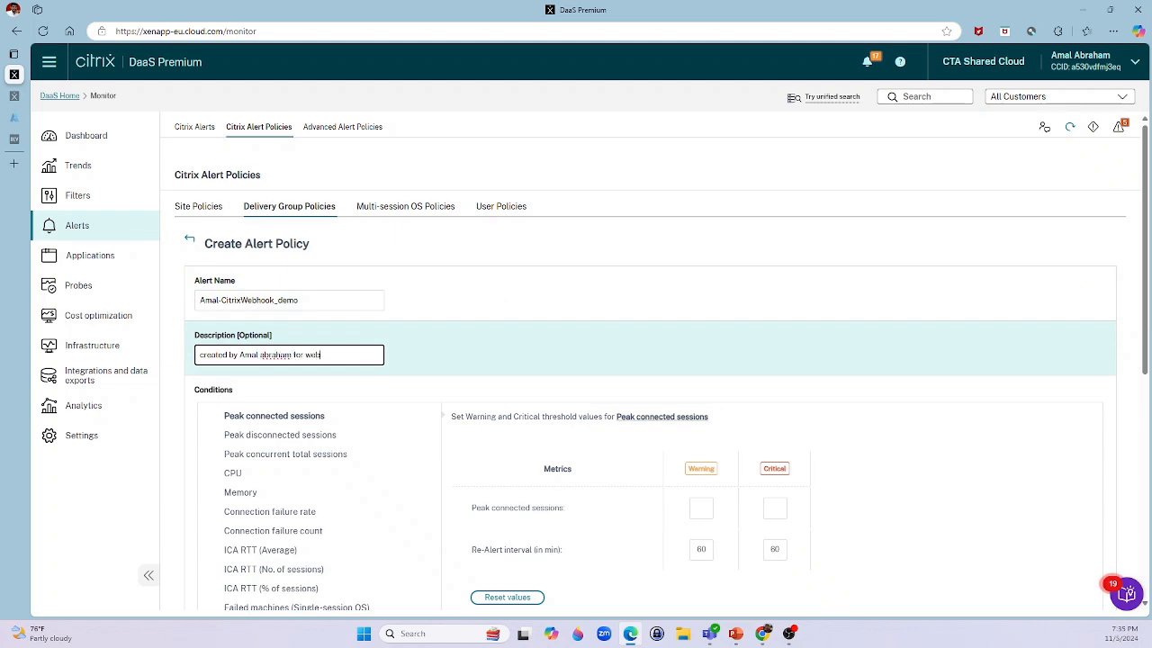
# Use the Failed machines (Multi-session OS) condition with warning threshold 1 and critical threshold 2.
pyautogui.write('k demo')
pyautogui.scroll(-2, 321, 558)
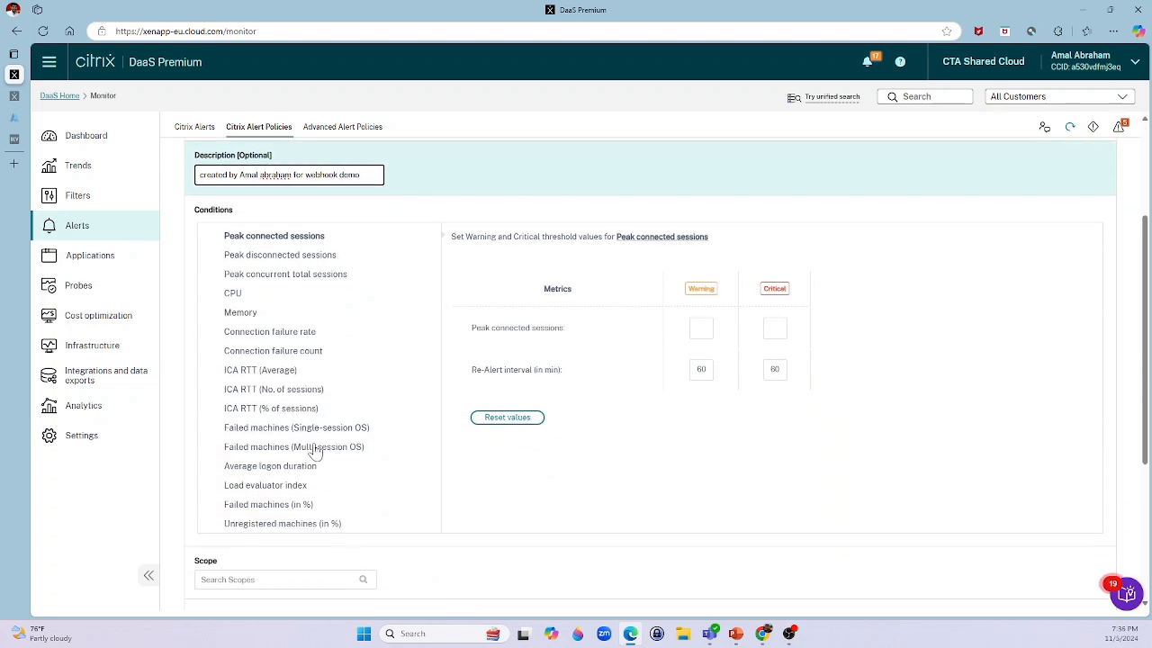
pyautogui.click(310, 450)
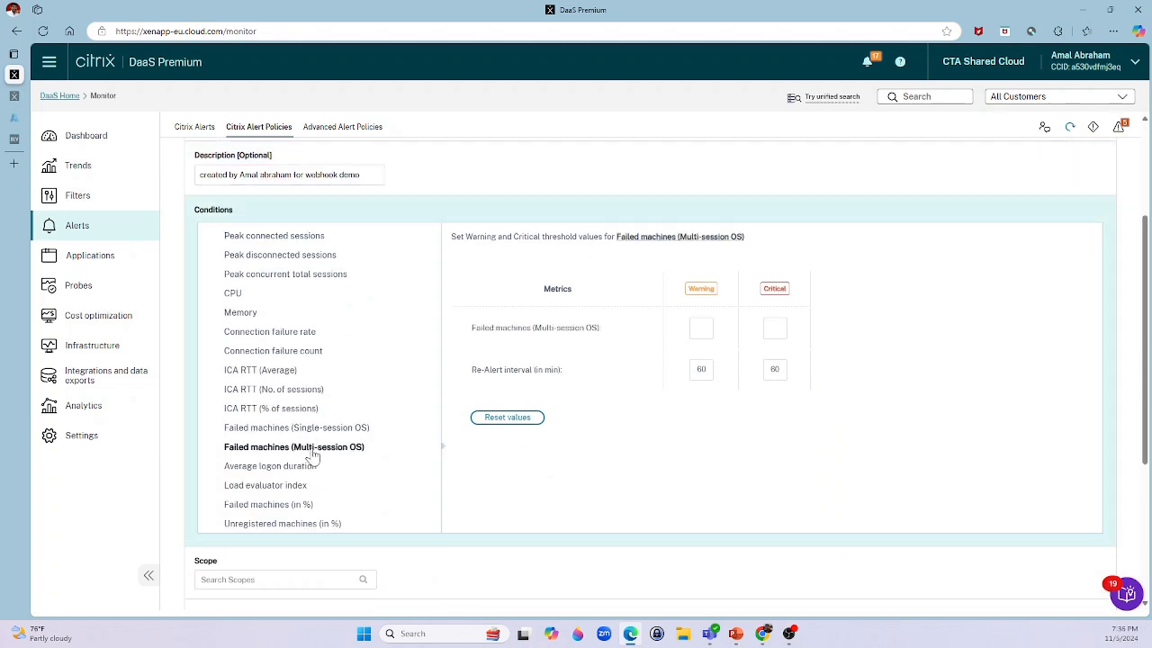
pyautogui.click(701, 328)
pyautogui.write('1')
pyautogui.press('Tab')
pyautogui.write('2')
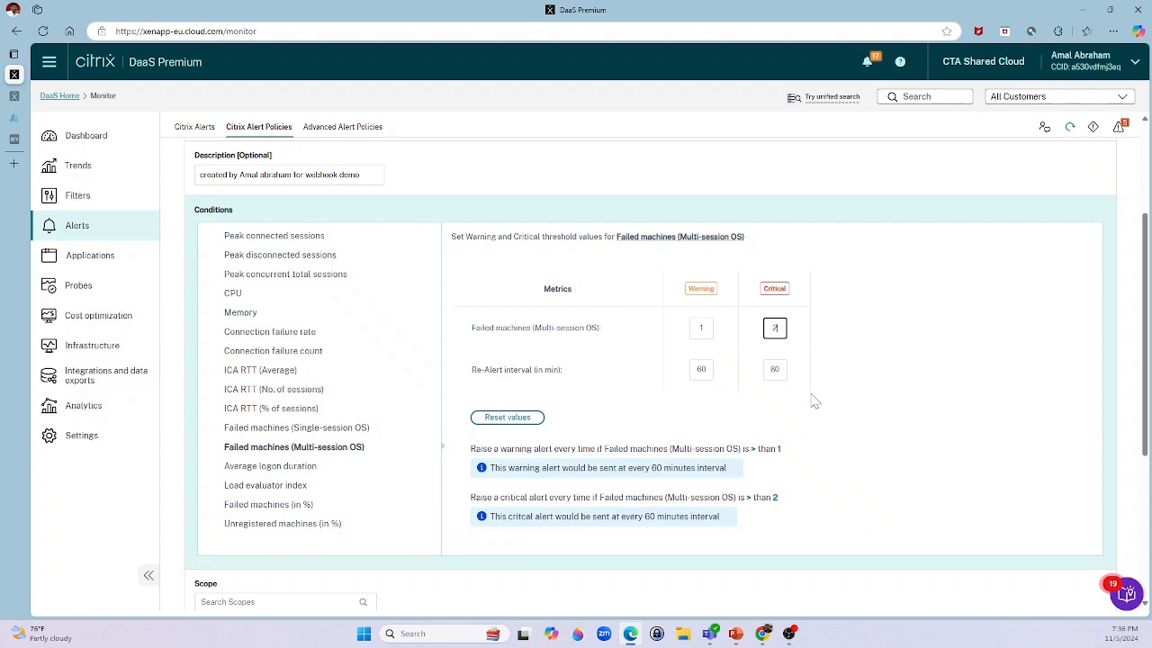
# Scope the policy to one delivery group and save it.
pyautogui.scroll(-3, 782, 414)
pyautogui.scroll(1, 596, 262)
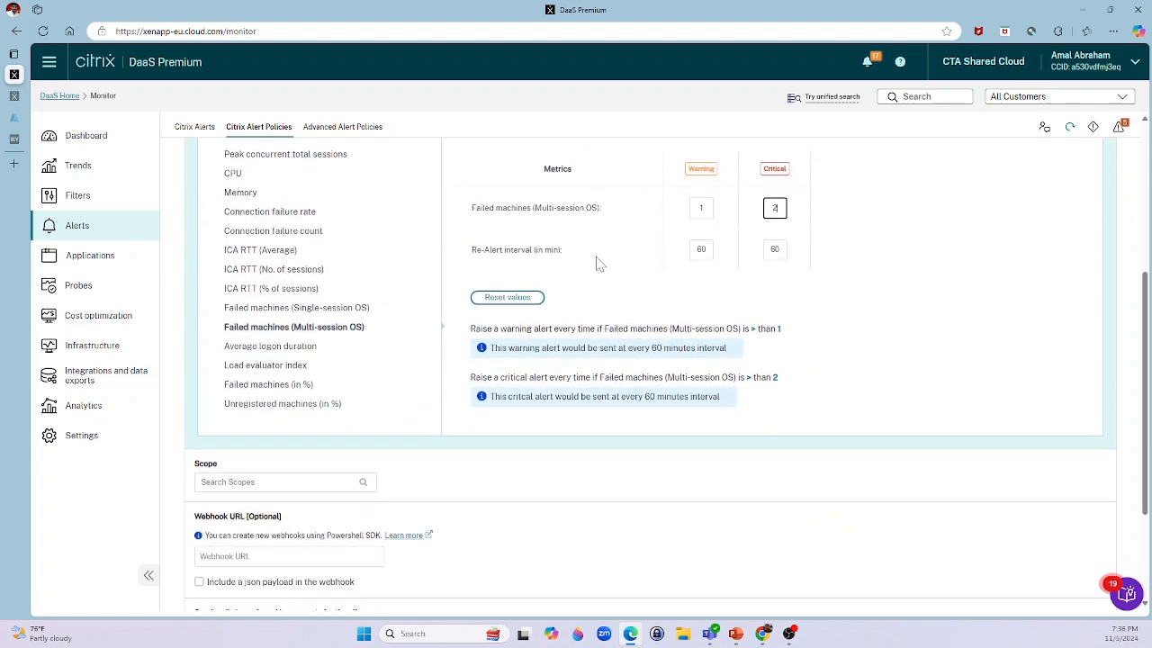
pyautogui.click(364, 482)
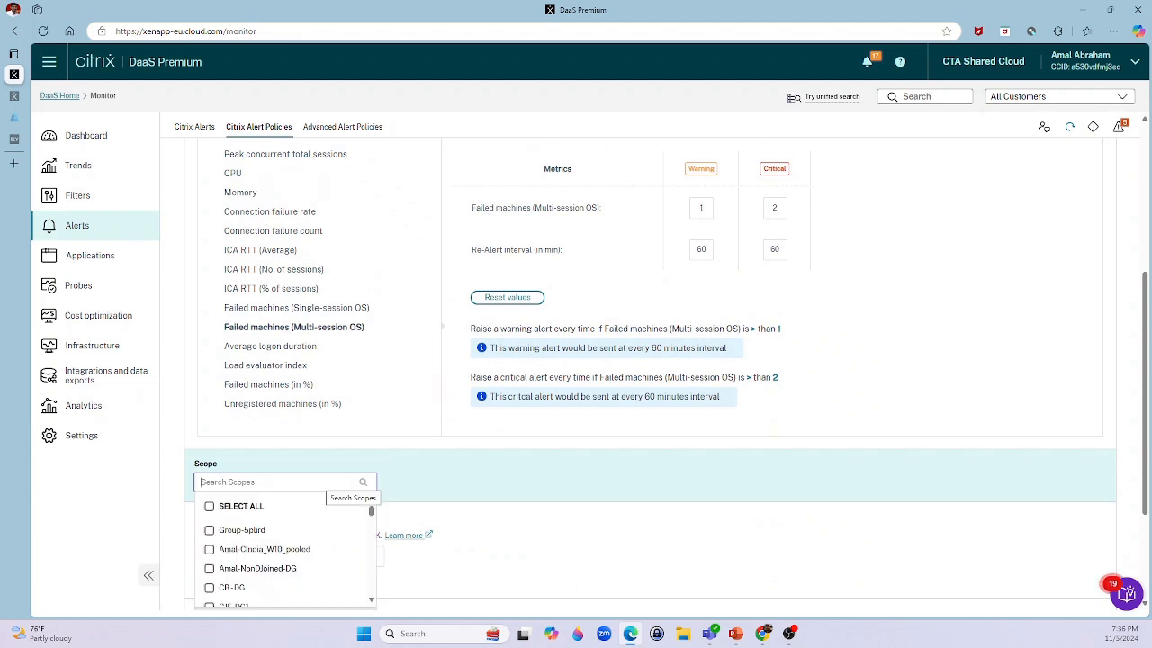
pyautogui.click(209, 568)
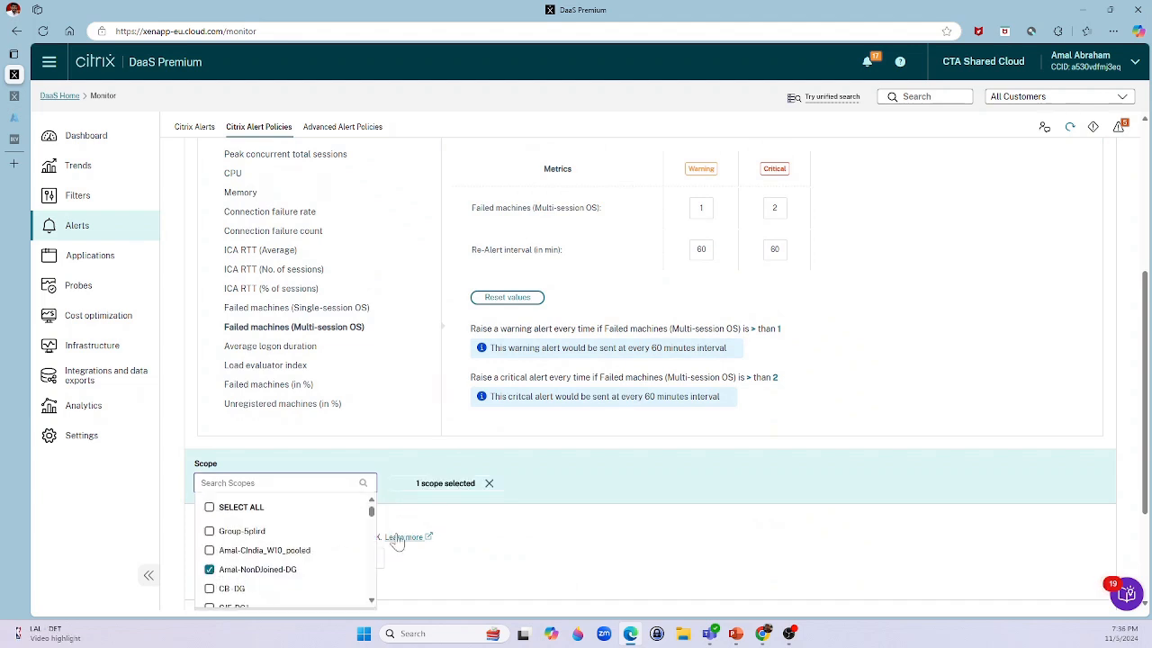
pyautogui.click(598, 449)
pyautogui.scroll(-3, 597, 448)
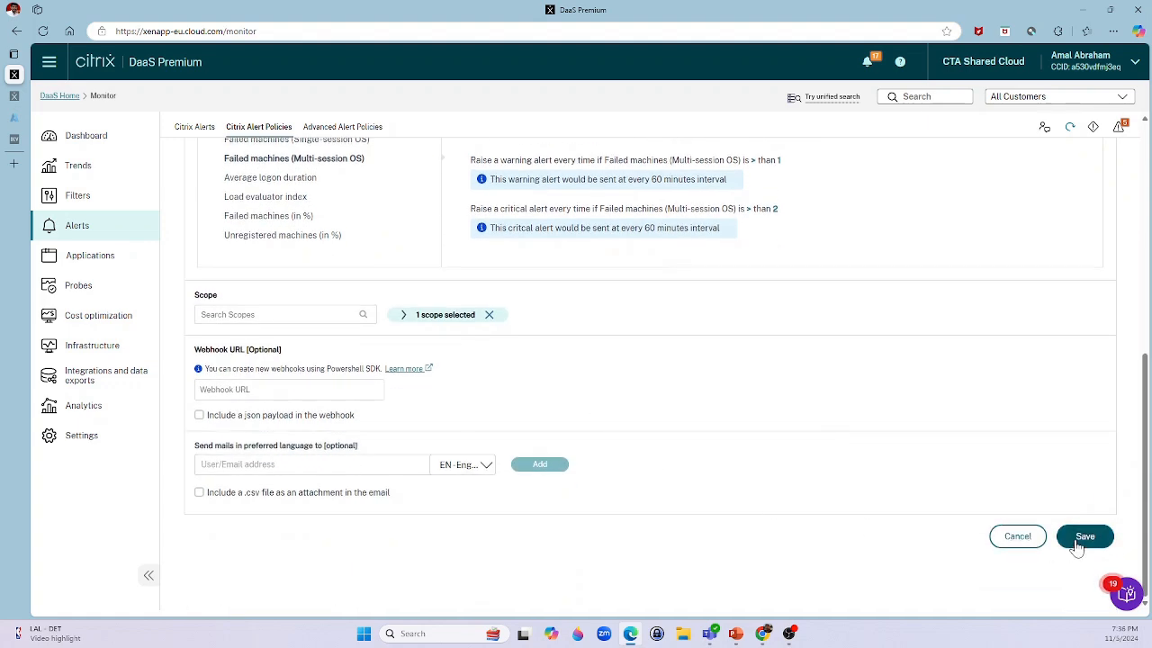
pyautogui.click(1079, 540)
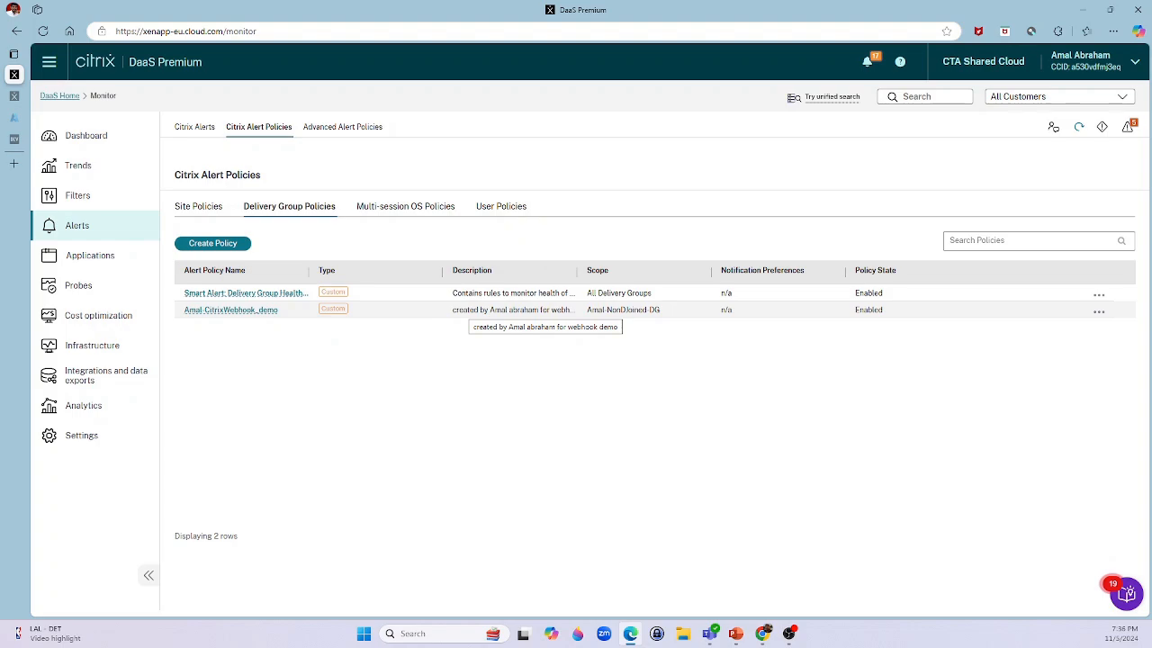
# In Teams, add a new channel named Citrix_Webhook_demo to the team.
pyautogui.click(711, 635)
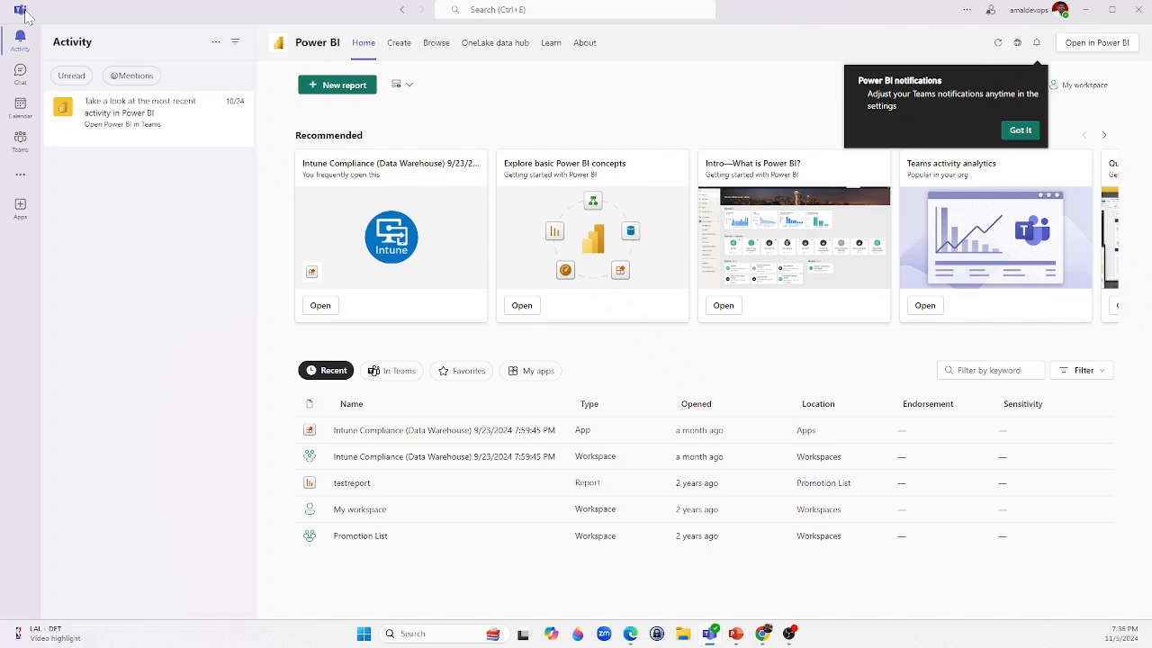
pyautogui.click(20, 140)
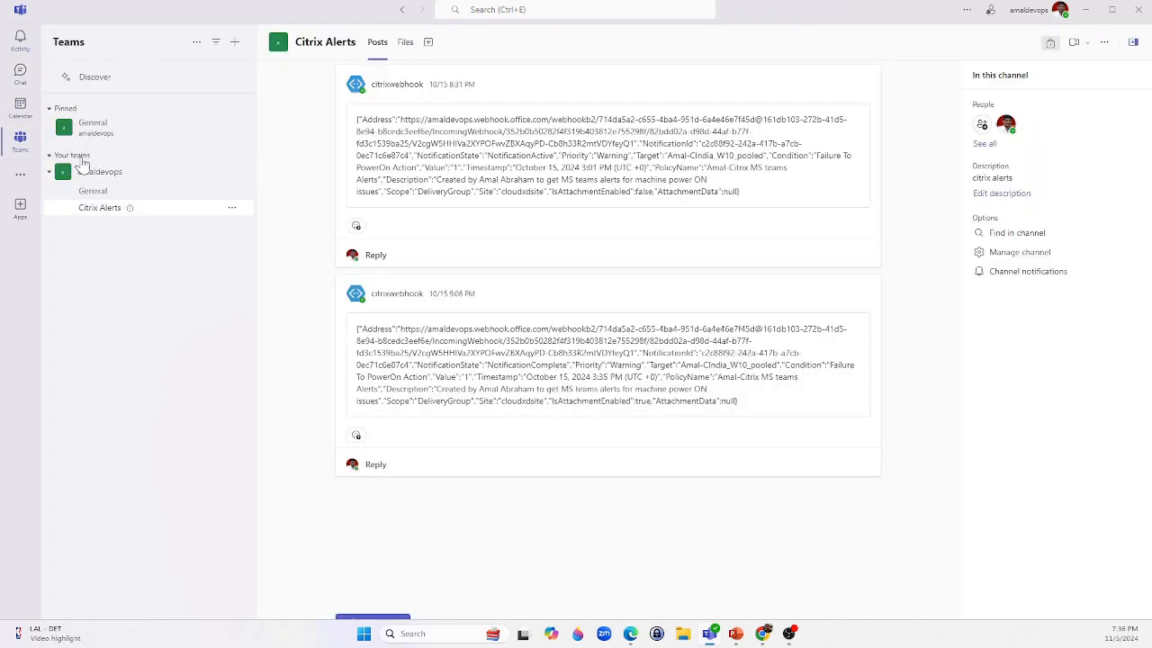
pyautogui.click(115, 172)
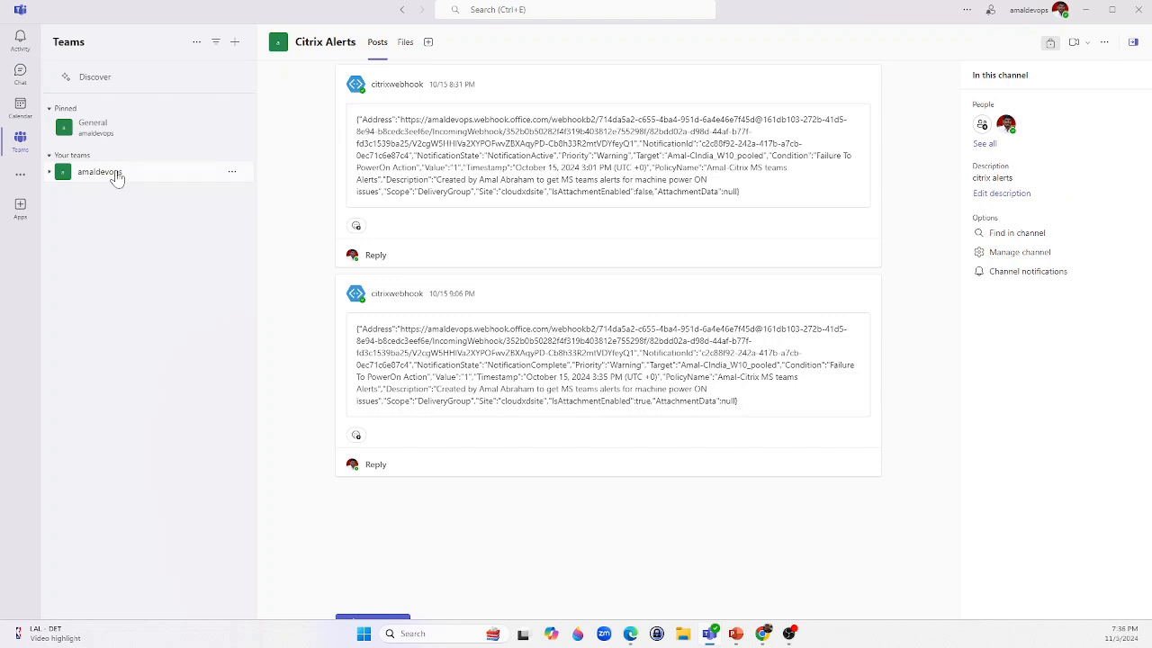
pyautogui.click(49, 173)
pyautogui.click(232, 176)
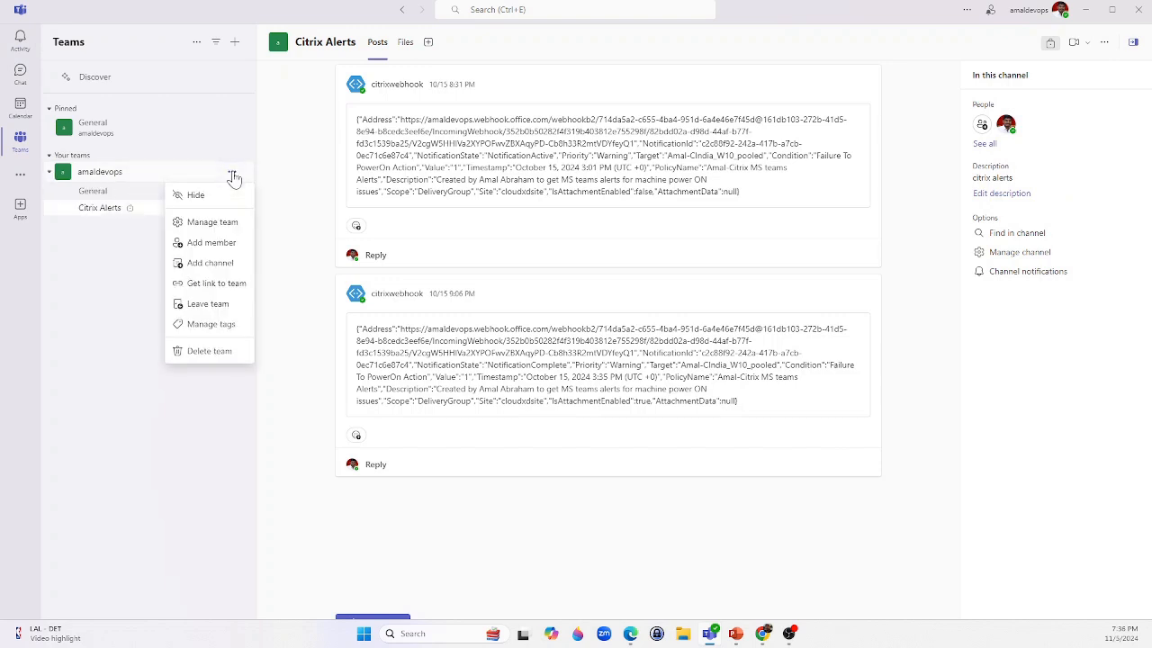
pyautogui.click(212, 262)
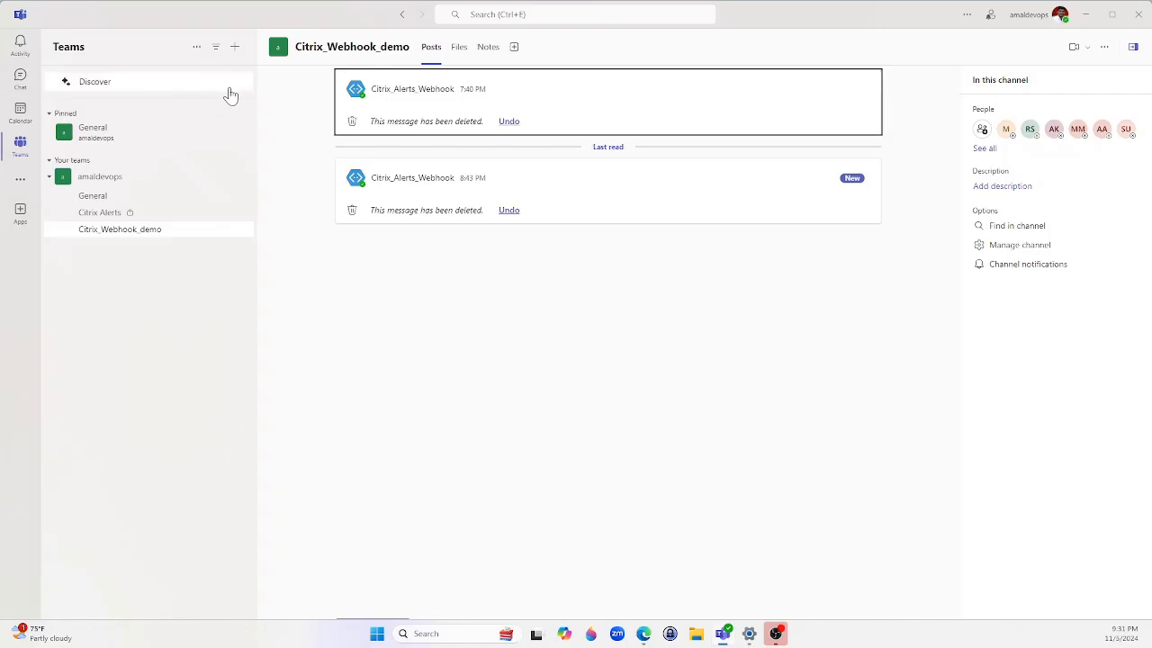
# Bring up the Connectors list for the Citrix_Webhook_demo channel through Manage channel.
pyautogui.click(233, 232)
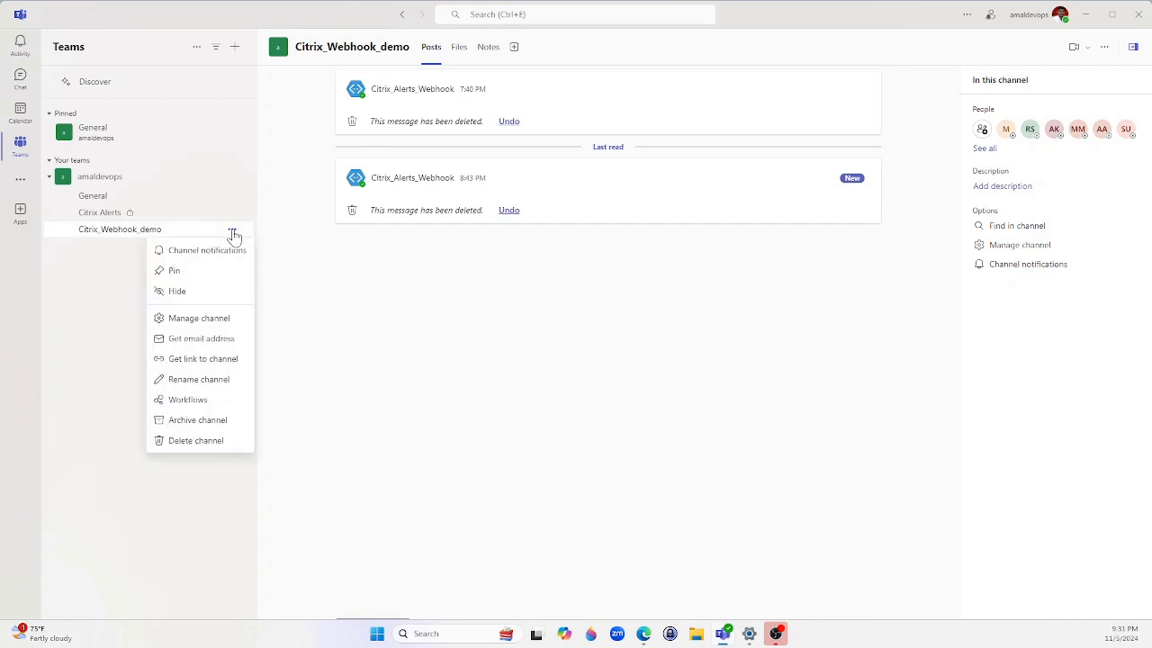
pyautogui.click(215, 326)
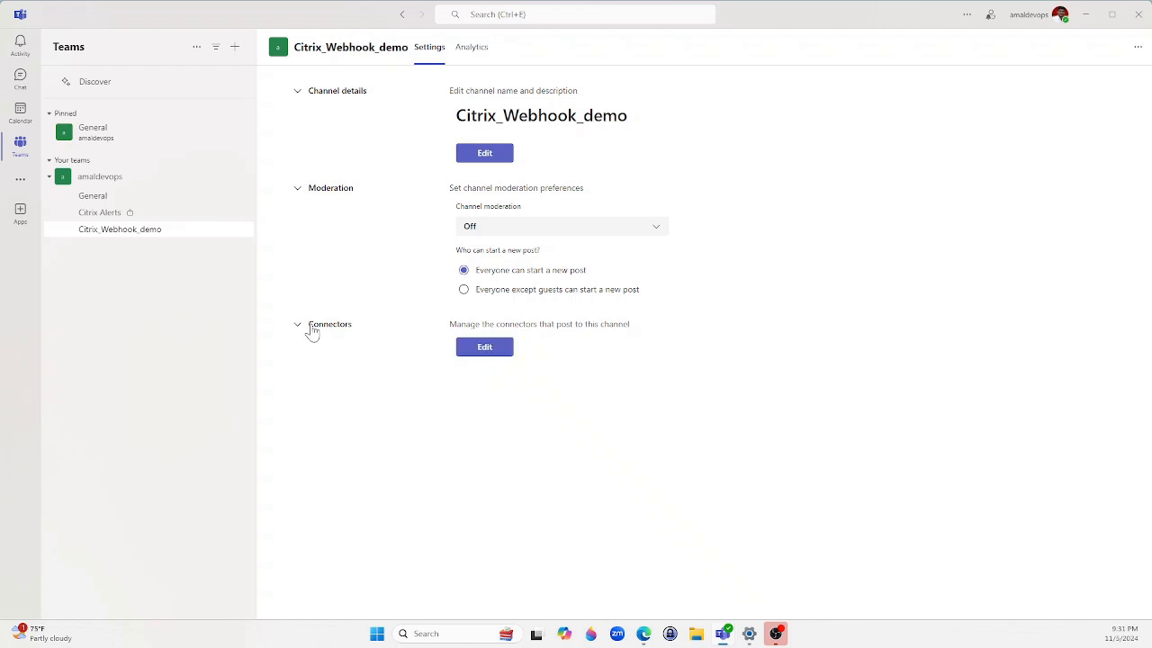
pyautogui.click(492, 351)
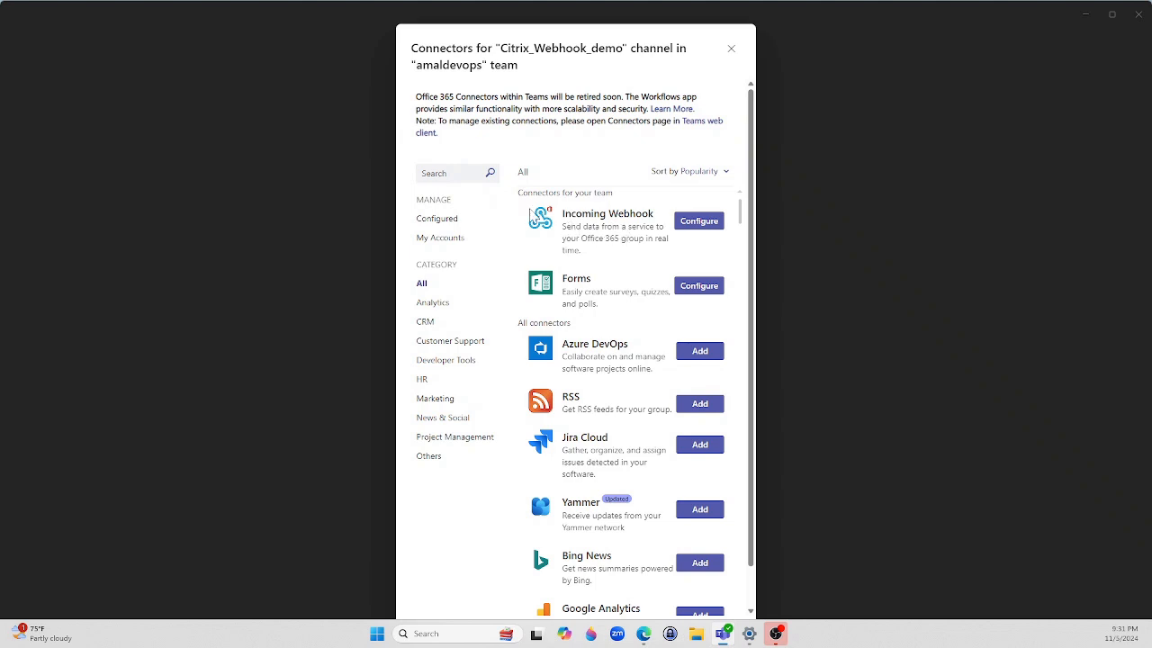
# Create an Incoming Webhook connector named Citrix_webhook_configure on the channel.
pyautogui.click(470, 176)
pyautogui.click(702, 225)
pyautogui.click(550, 253)
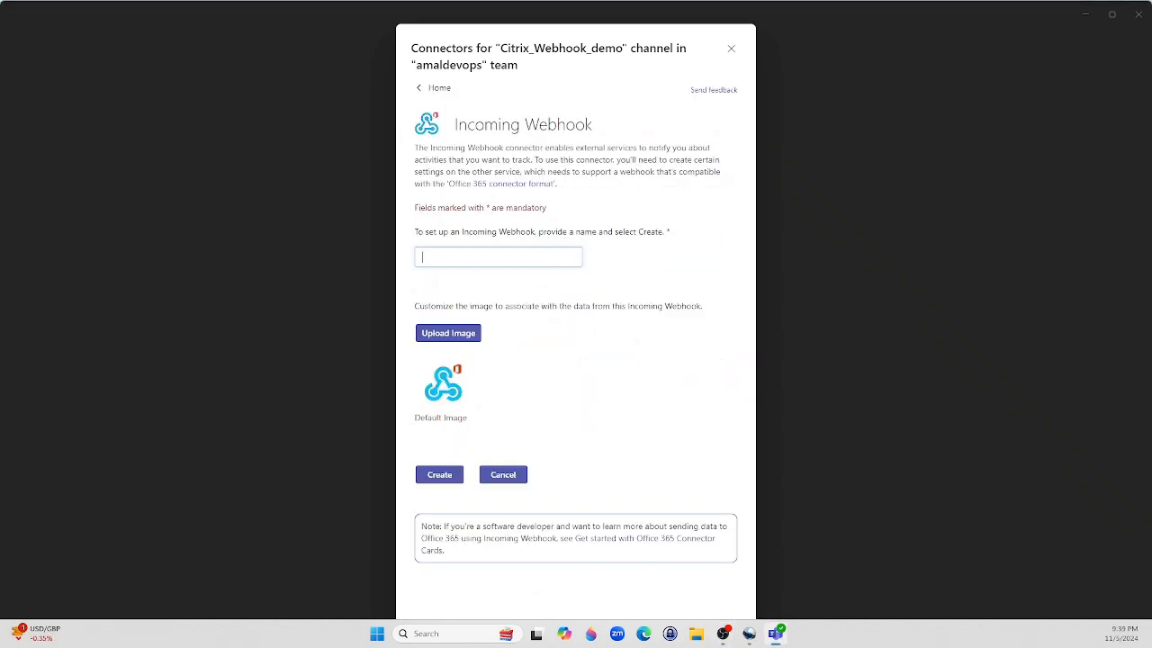
pyautogui.write('Cit')
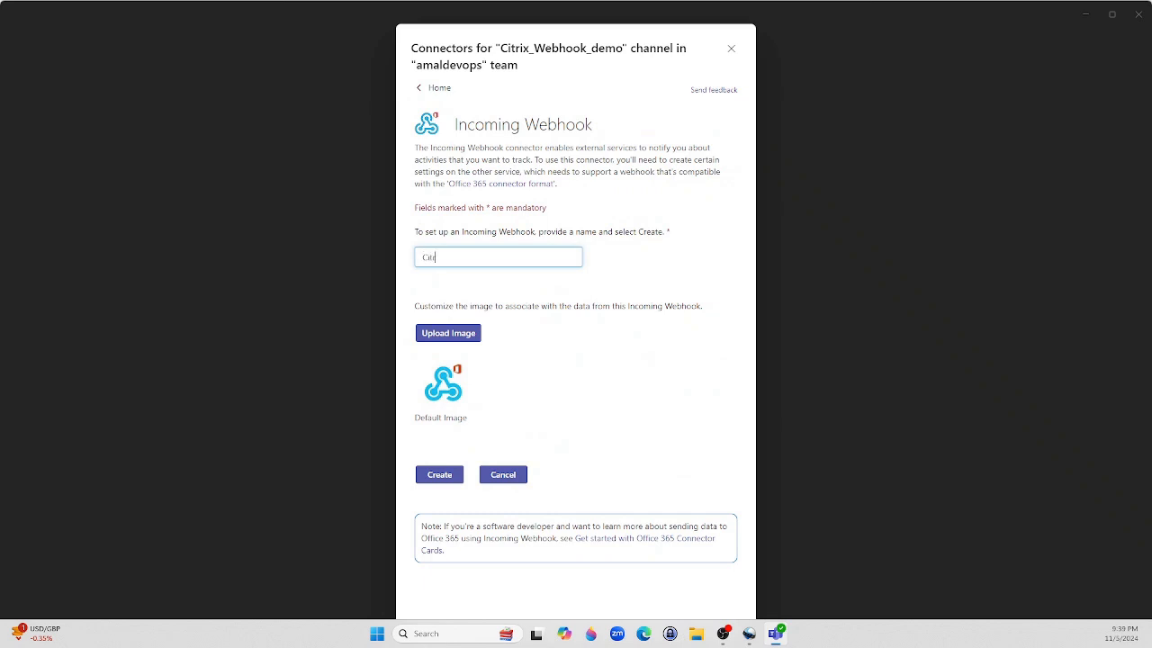
pyautogui.write('rix_webhook_de')
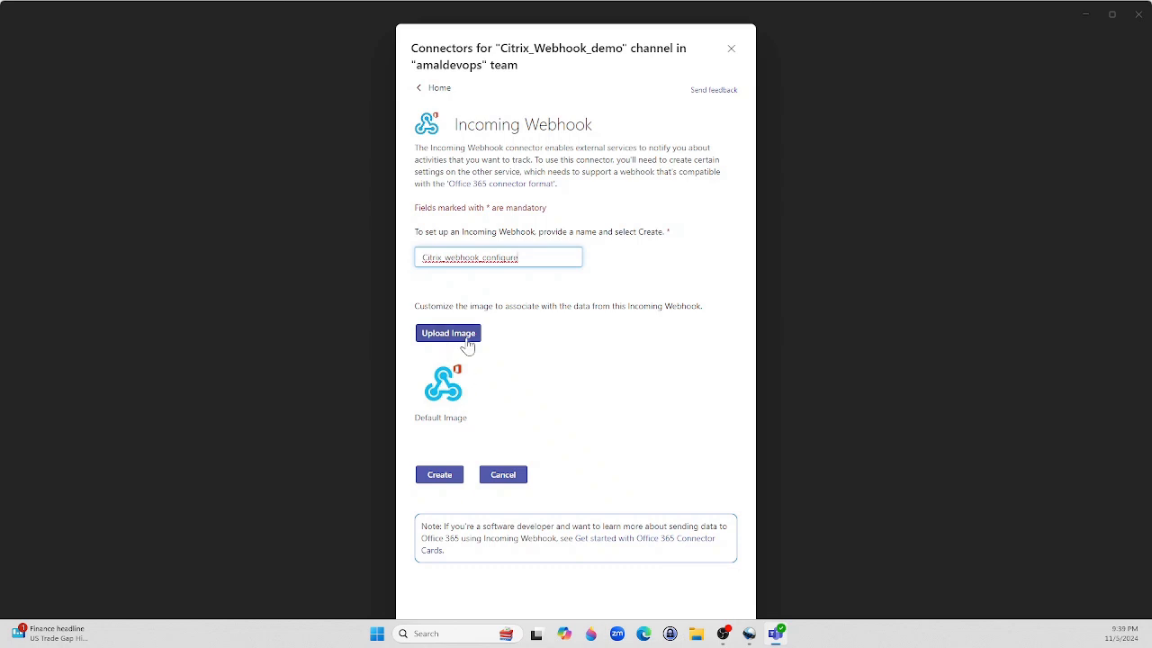
pyautogui.click(441, 476)
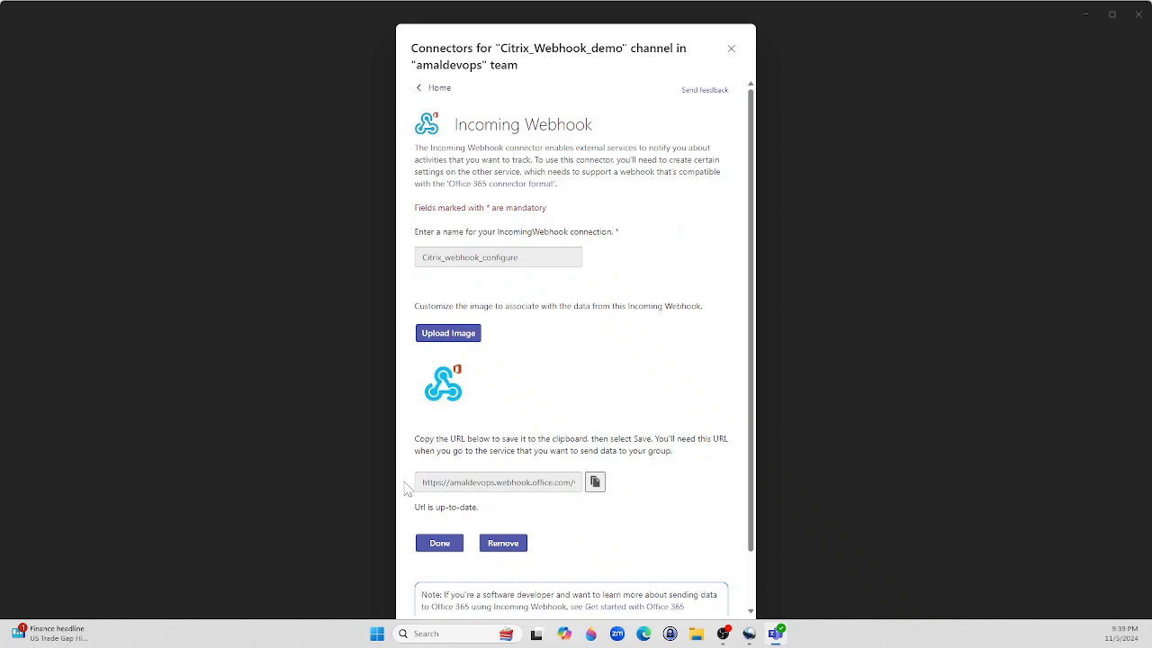
# Copy the generated webhook URL and finish the webhook setup.
pyautogui.moveTo(421, 482); pyautogui.dragTo(576, 483)
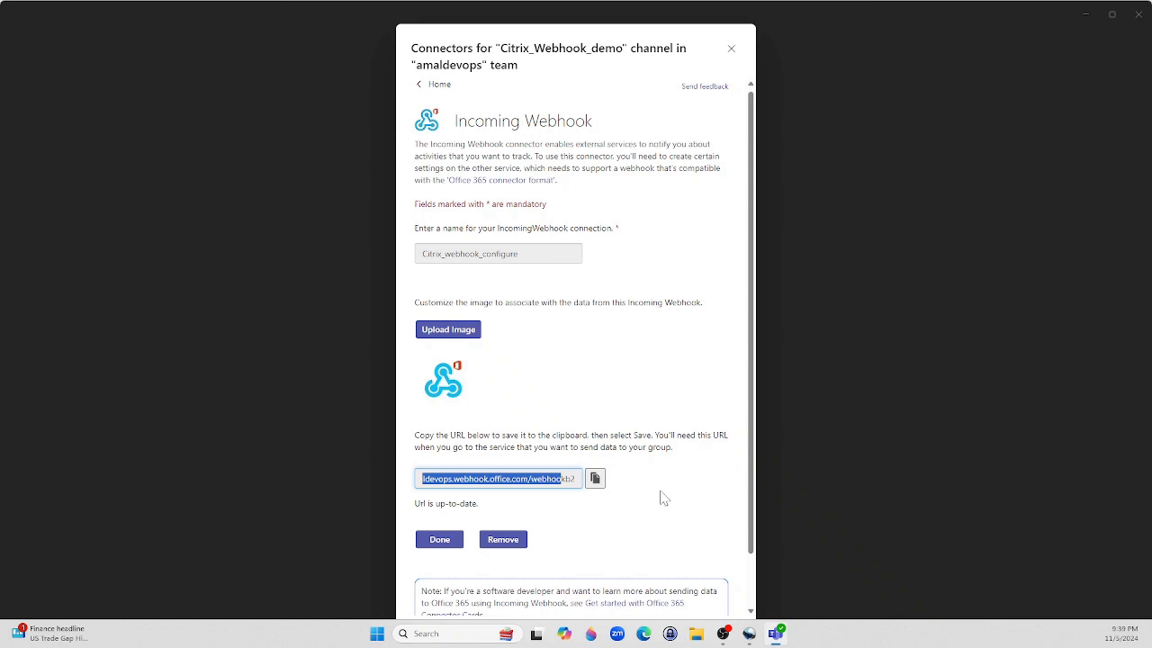
pyautogui.scroll(-1, 662, 501)
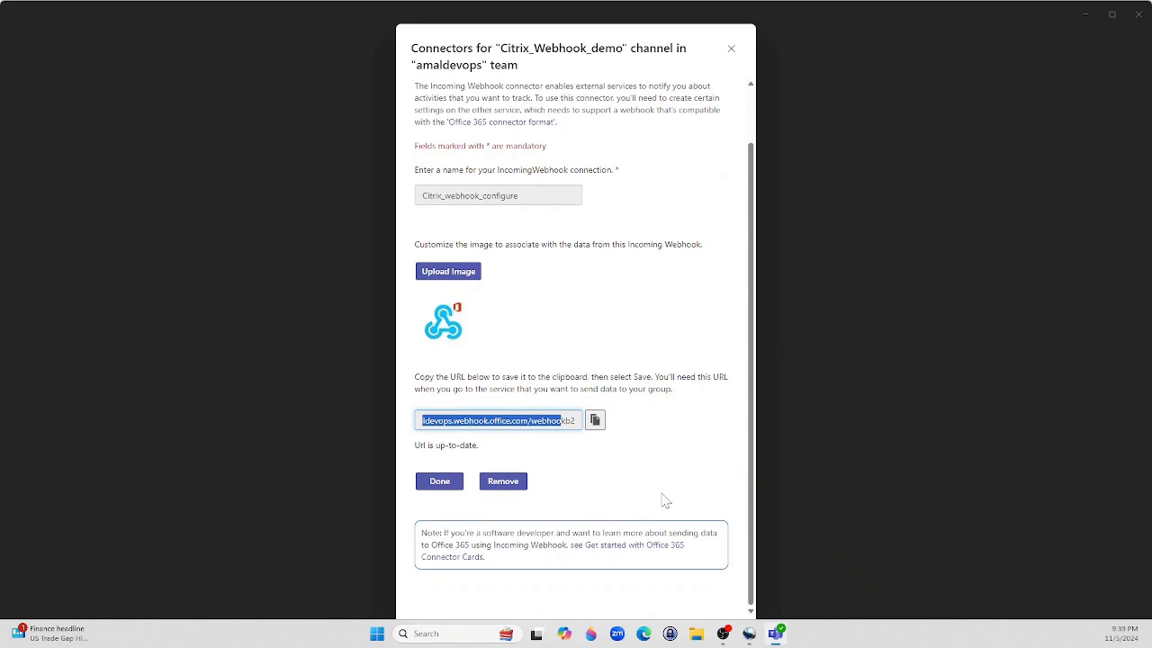
pyautogui.click(439, 491)
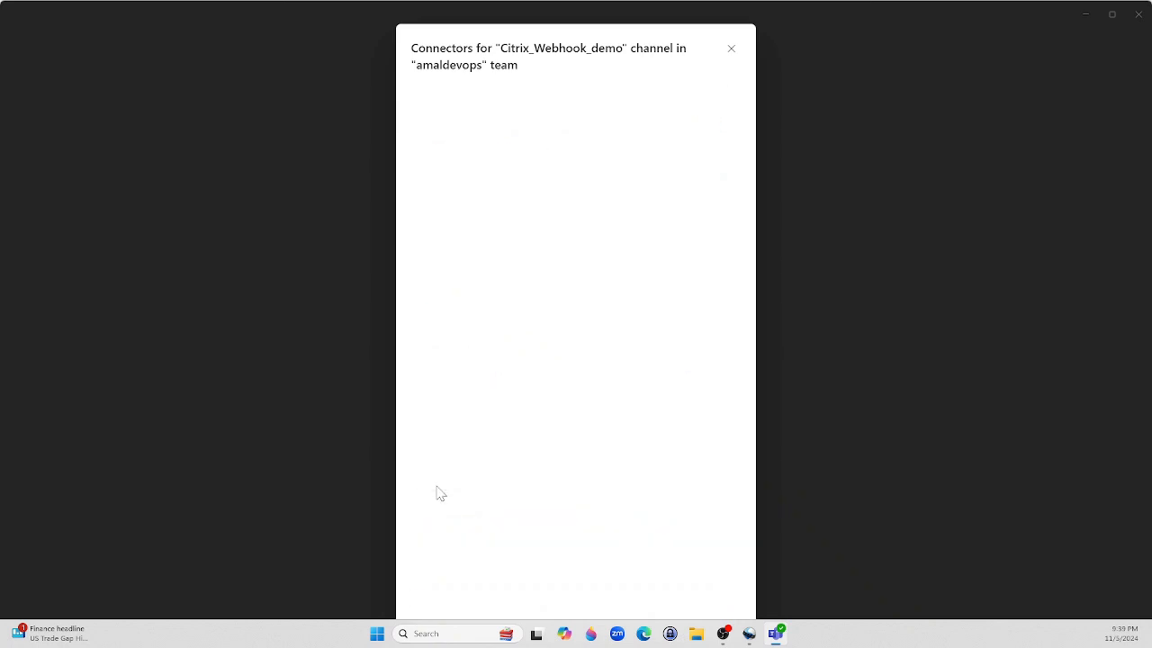
# Put the Teams webhook URL into the webhook-demo alert policy's Webhook URL and save it.
pyautogui.click(734, 50)
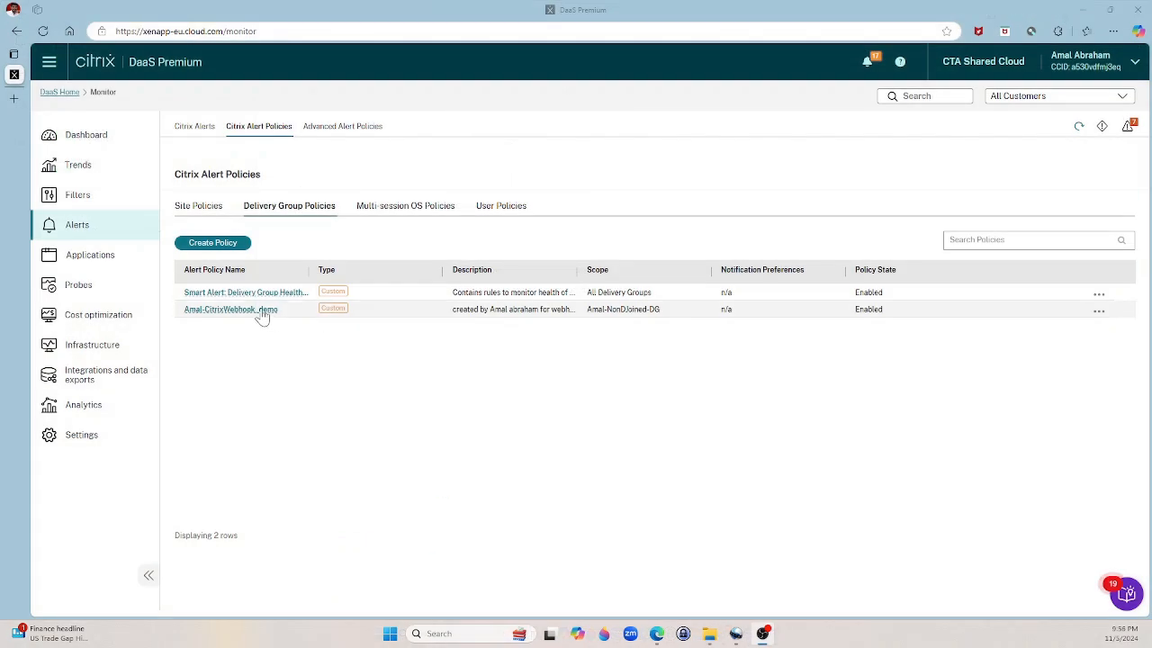
pyautogui.click(260, 310)
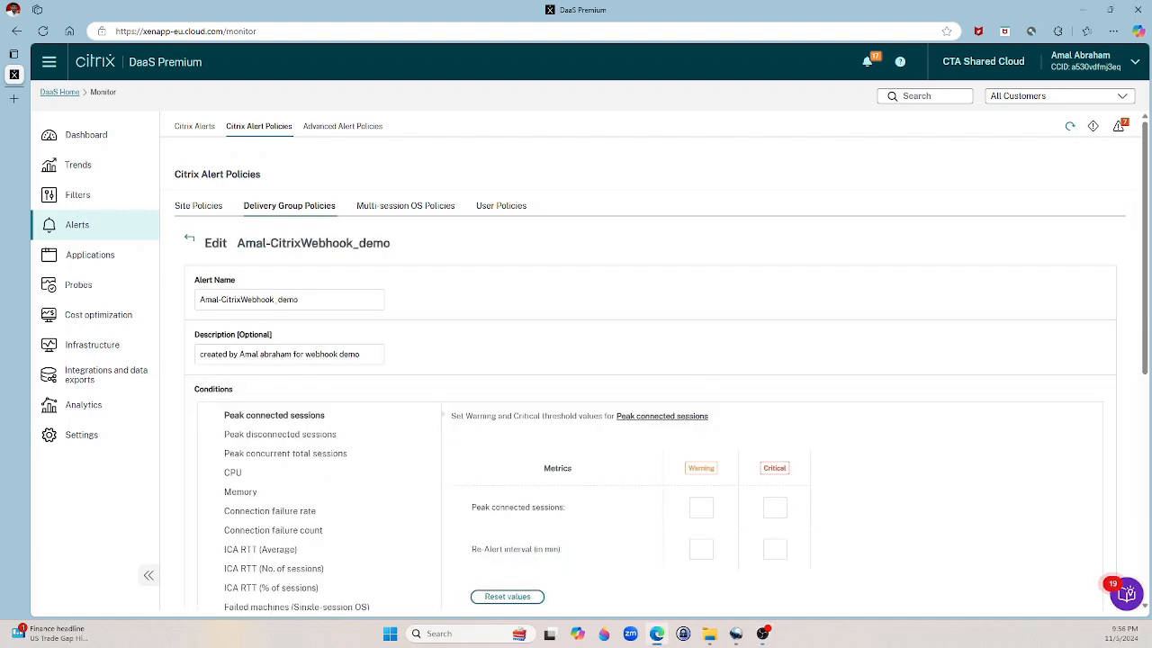
pyautogui.scroll(-5, 455, 361)
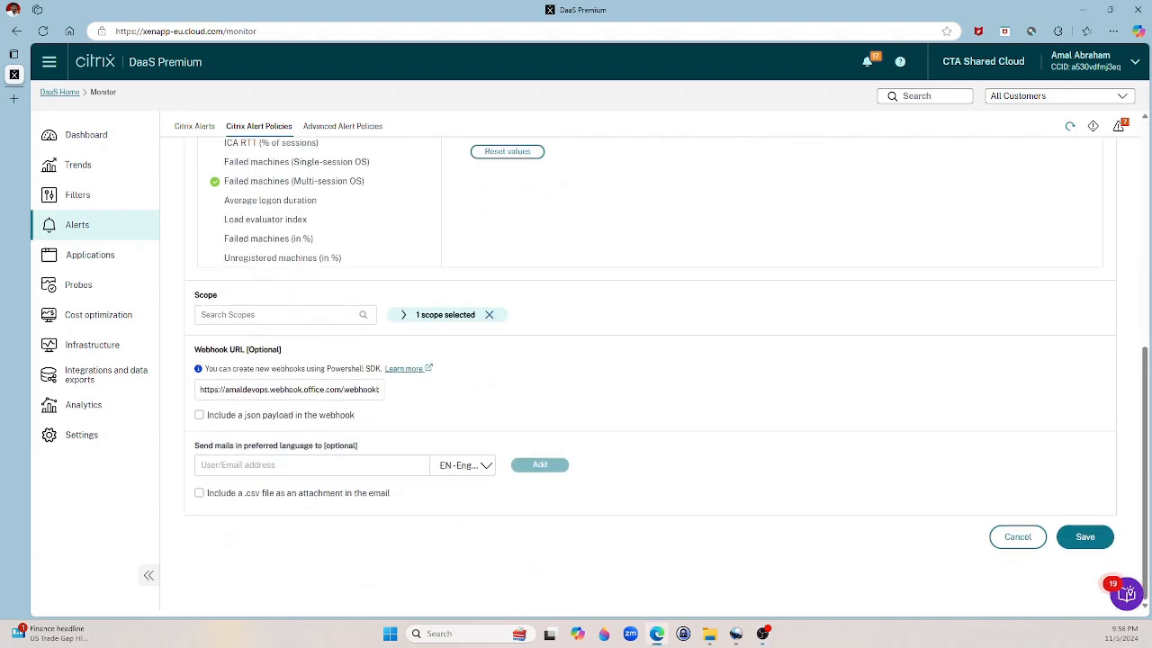
pyautogui.moveTo(199, 389); pyautogui.dragTo(367, 389)
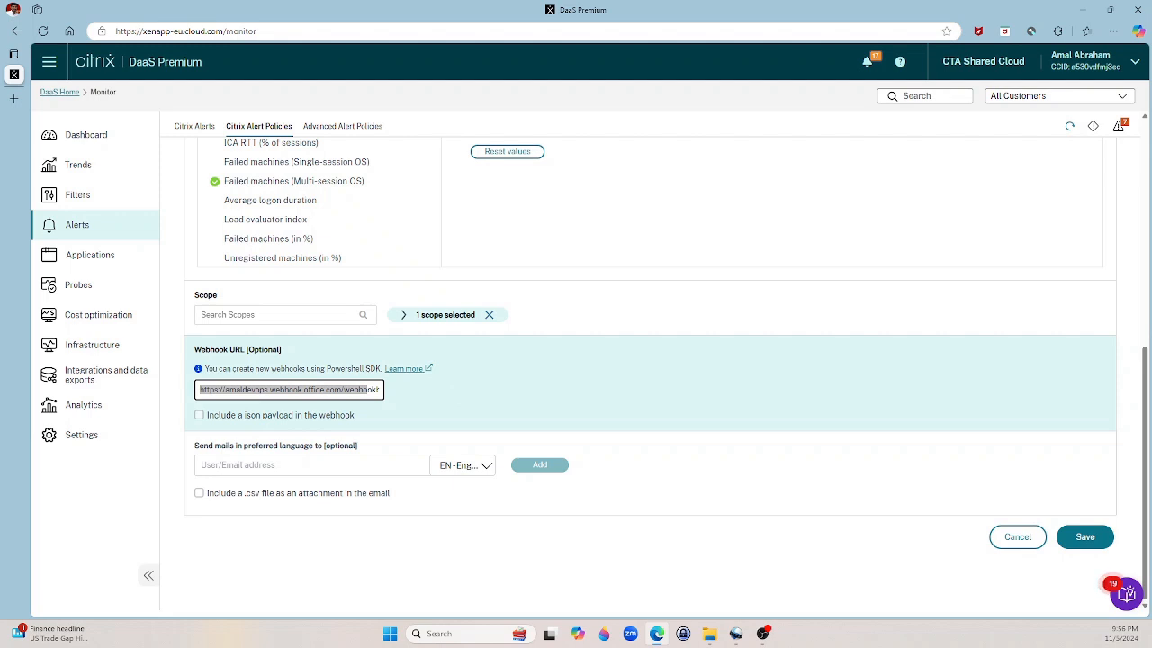
pyautogui.click(1088, 540)
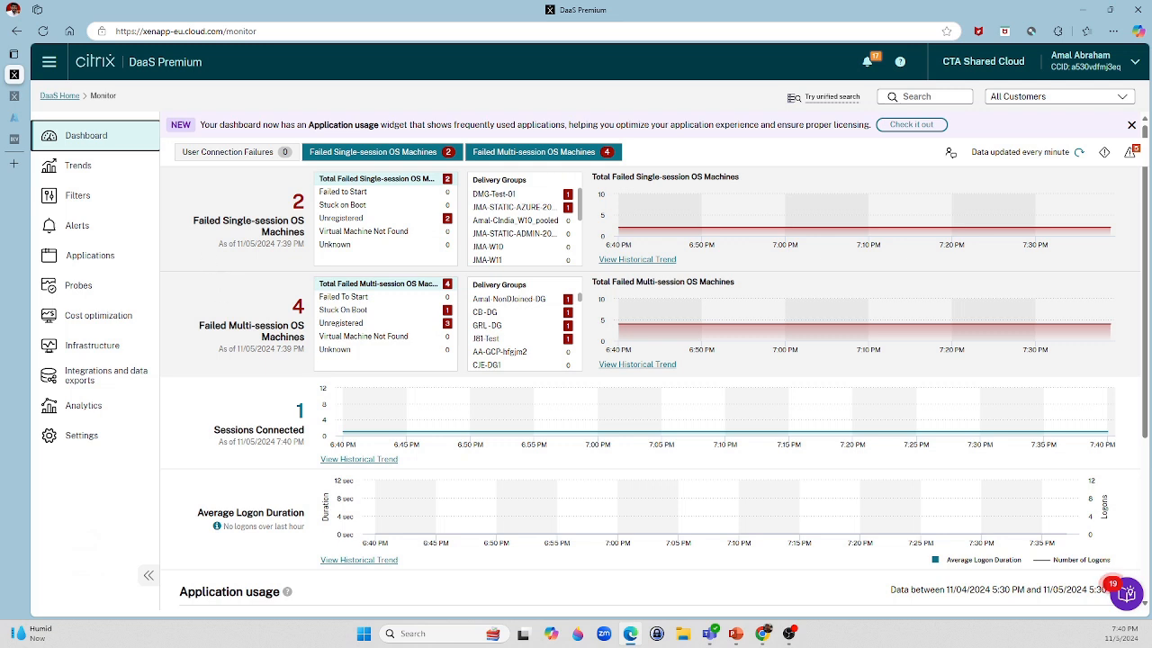
# Review the failed multi-session machines, open the Stuck on Boot machine, then return to Teams.
pyautogui.click(298, 307)
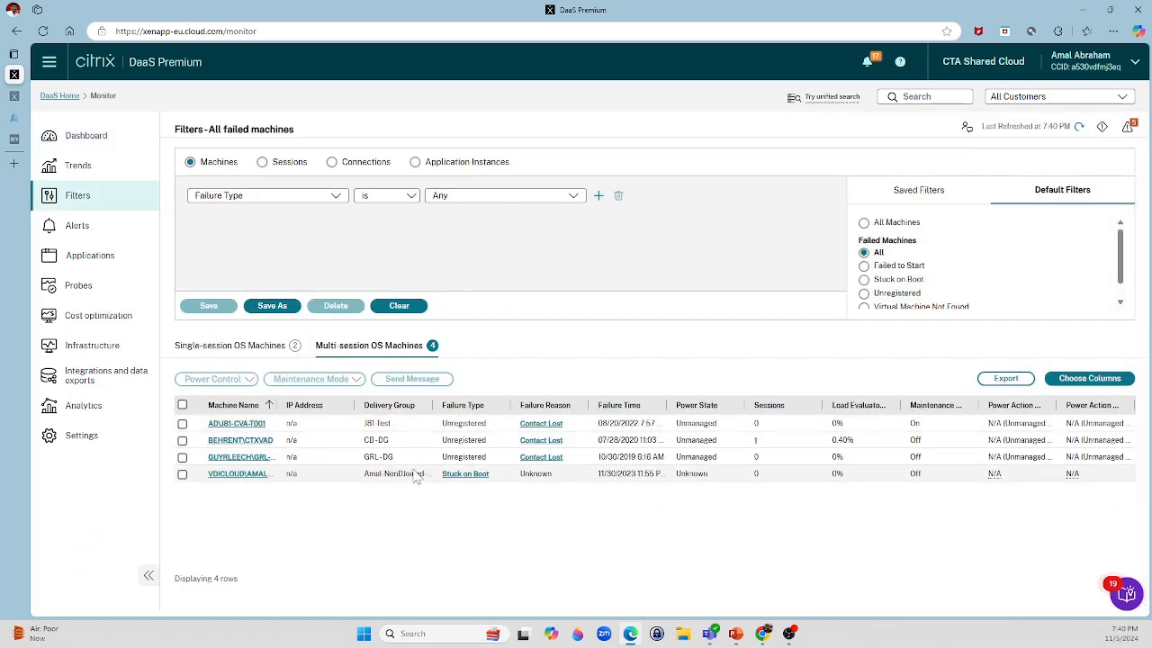
pyautogui.click(248, 480)
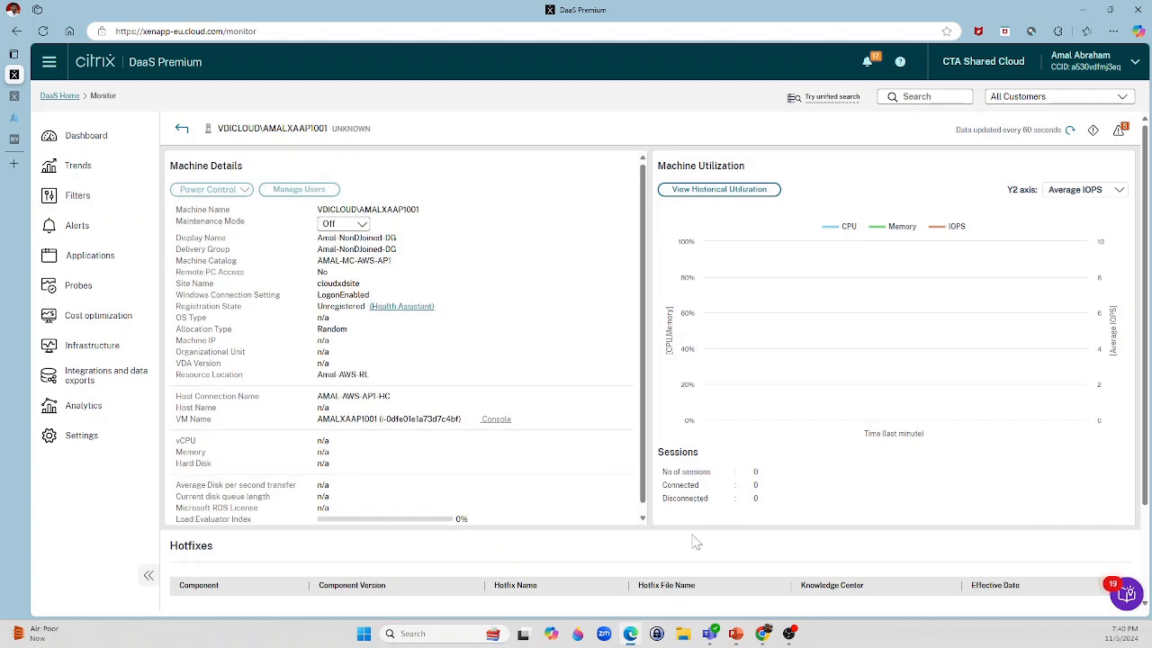
pyautogui.click(710, 635)
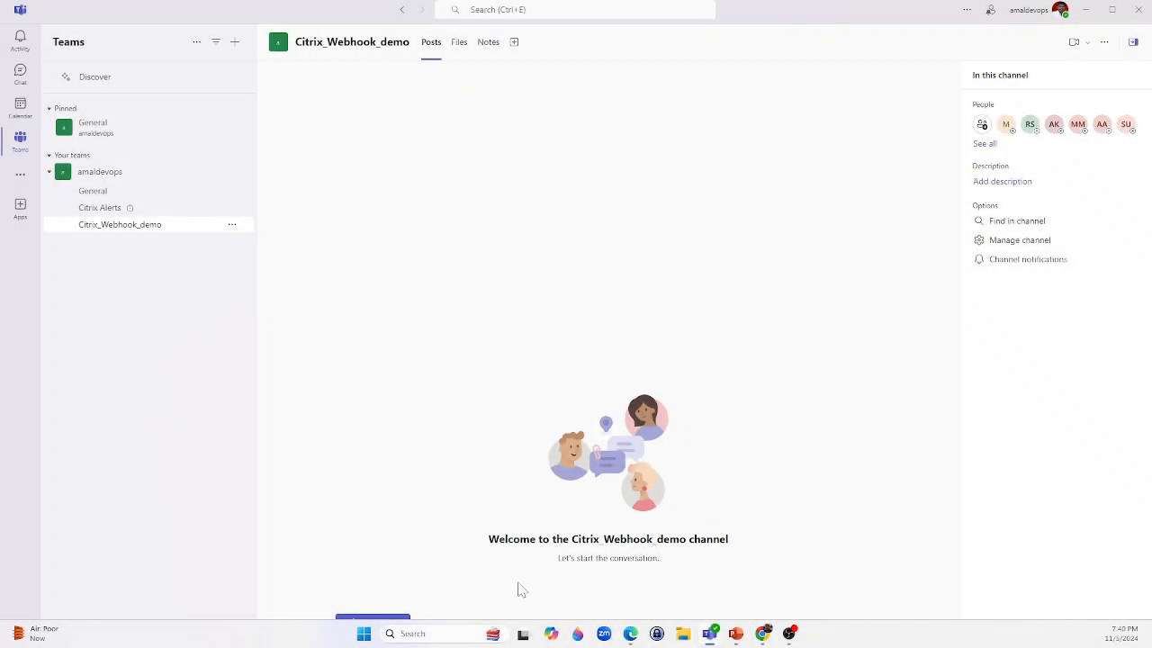
# Inspect the Citrix_Alerts_Webhook warning post, highlighting its Target delivery group and PolicyName values.
pyautogui.click(378, 619)
pyautogui.click(861, 454)
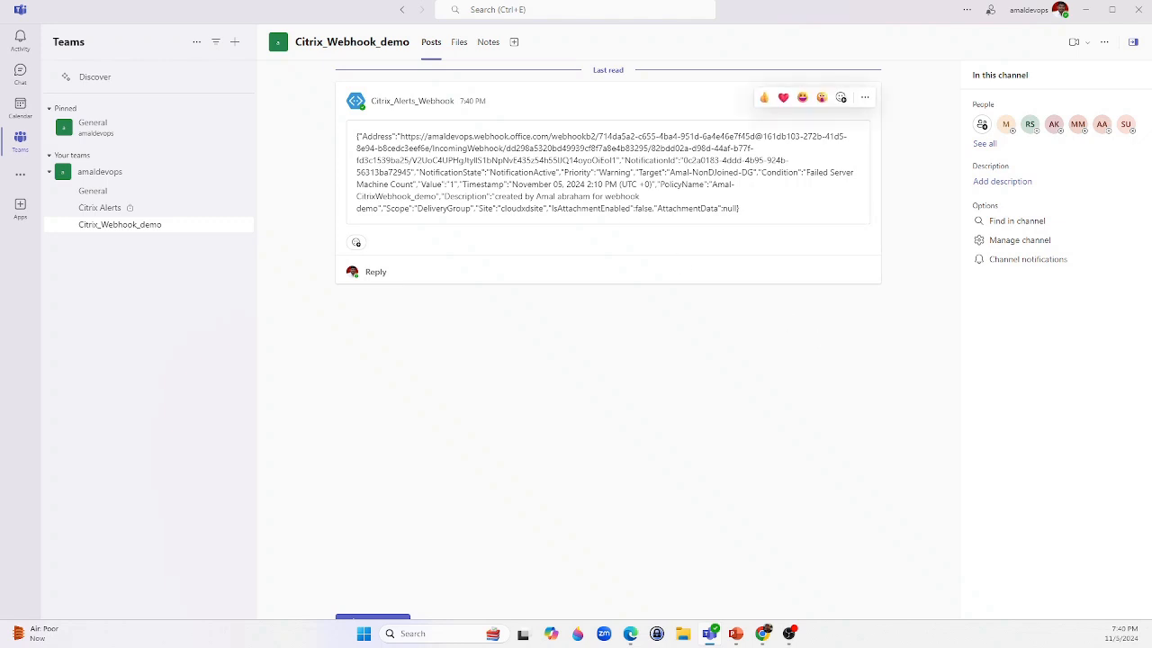
pyautogui.moveTo(669, 172); pyautogui.dragTo(857, 183)
pyautogui.moveTo(711, 184); pyautogui.dragTo(439, 196)
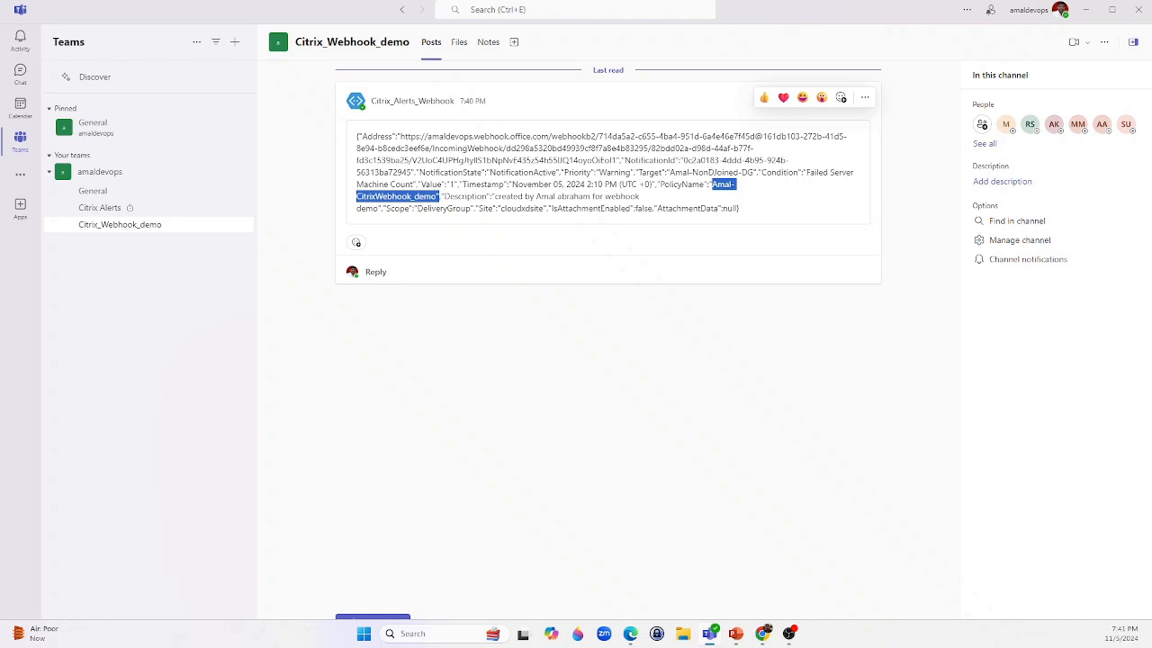
pyautogui.click(532, 186)
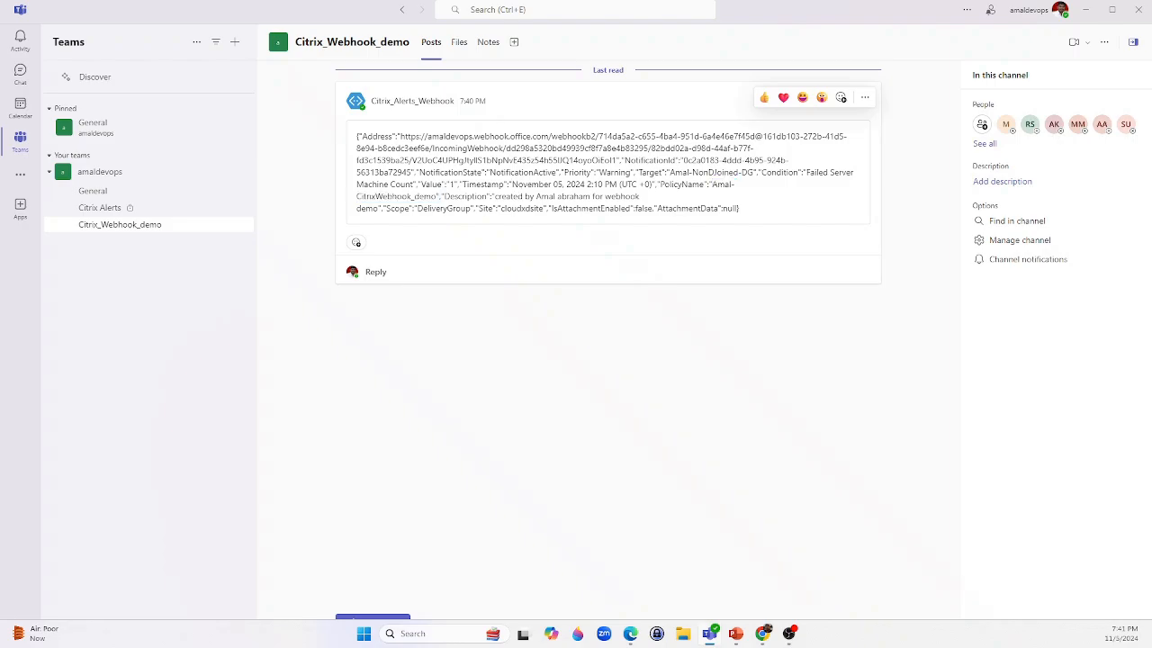